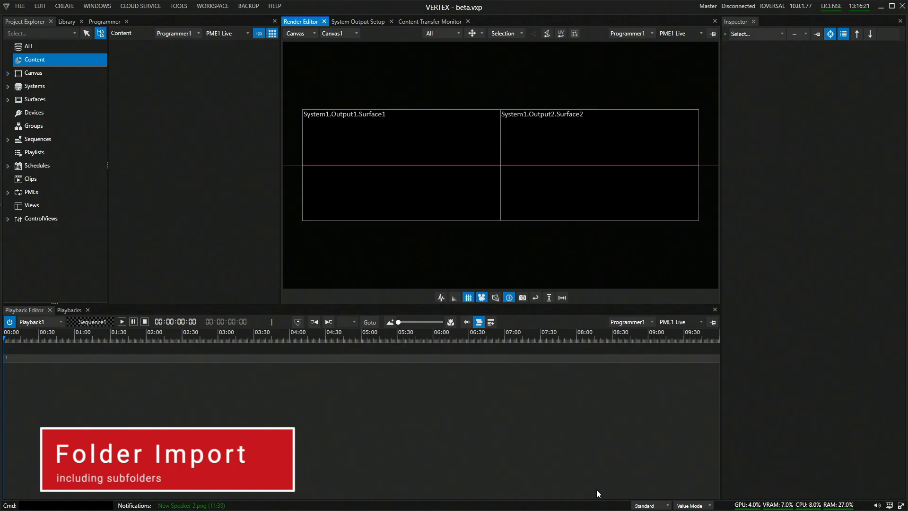
Import the Excercise Playlist directory from the desktop's Studio Training folder, including its subfolders, into Content.
right_click(42, 58)
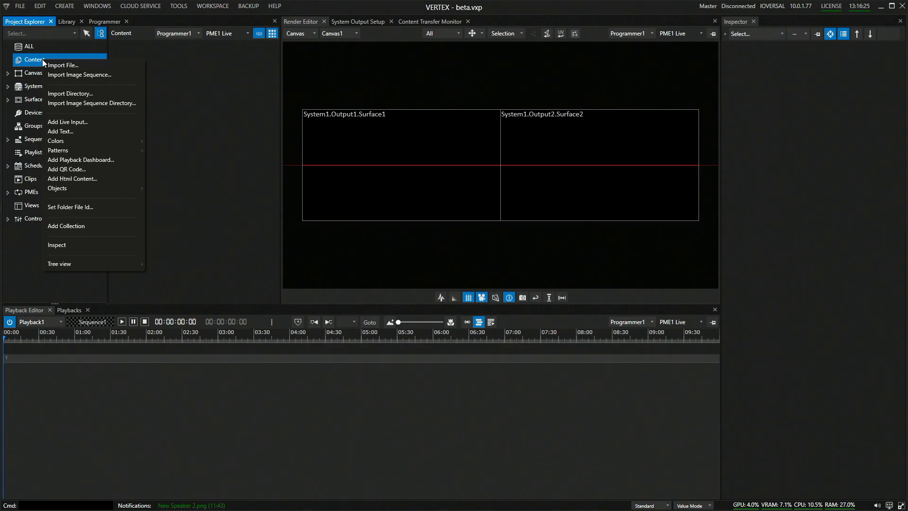
left_click(70, 93)
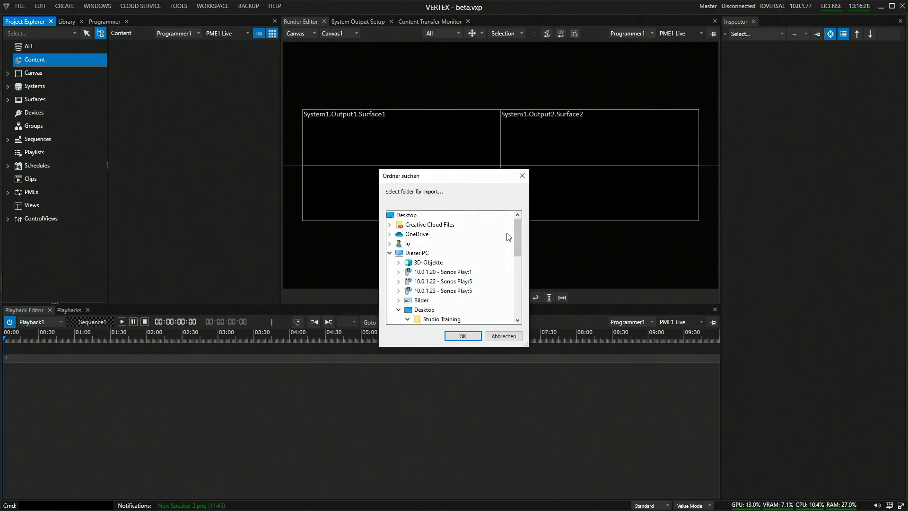
left_click_drag(515, 231, 517, 252)
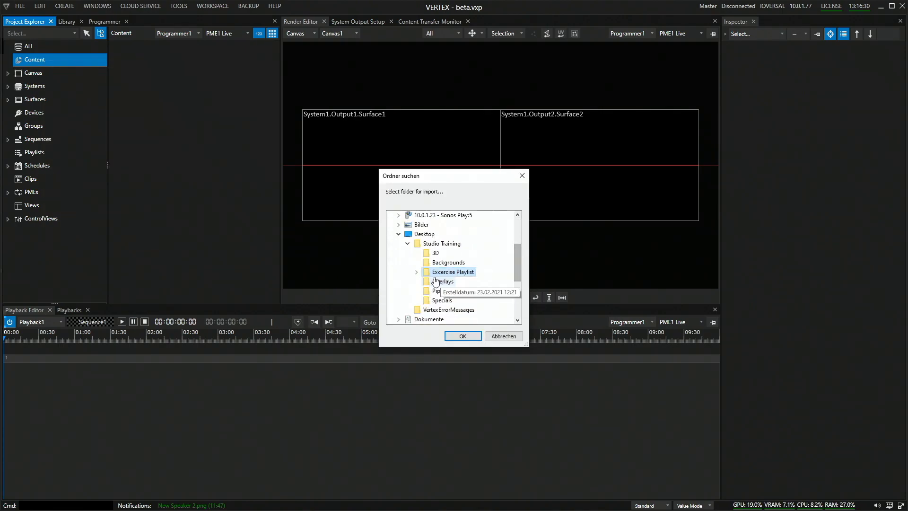
left_click(416, 272)
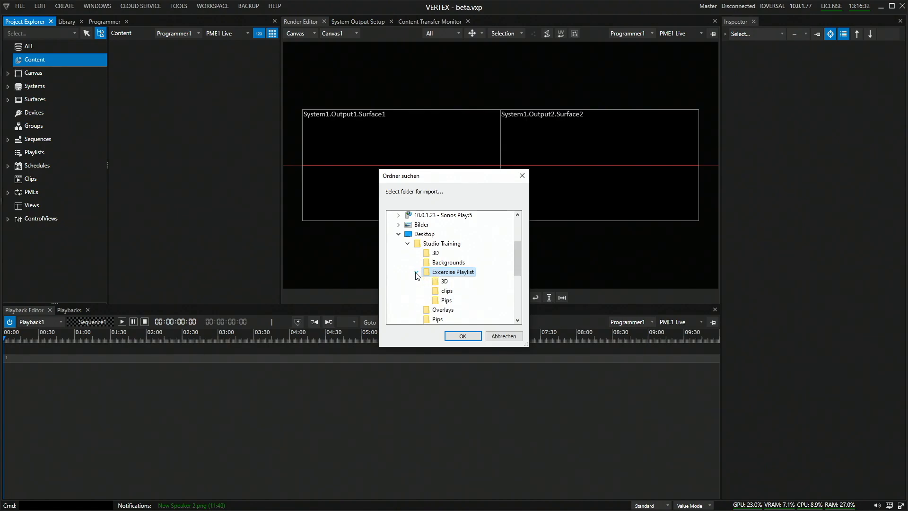
left_click(463, 336)
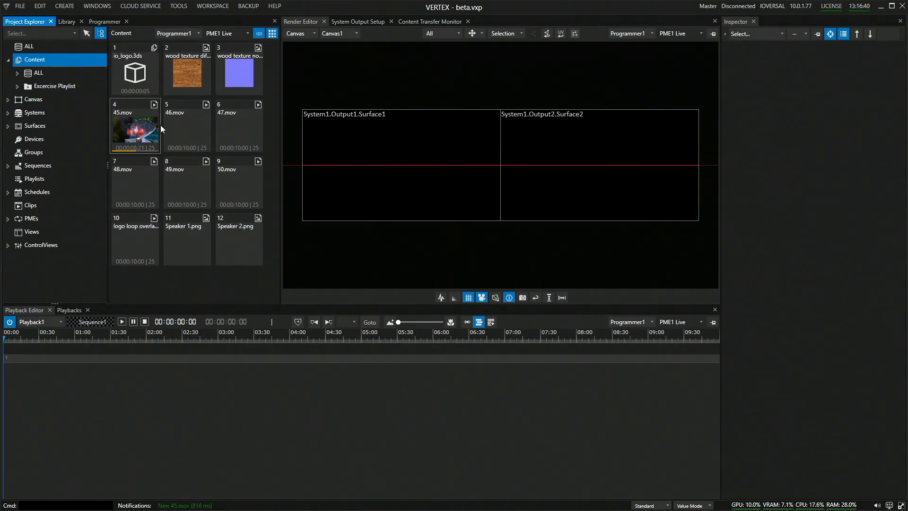
Expand the imported Excercise Playlist folder and look through the contents of its 3D, clips and Pips subfolders.
left_click(27, 87)
left_click(18, 86)
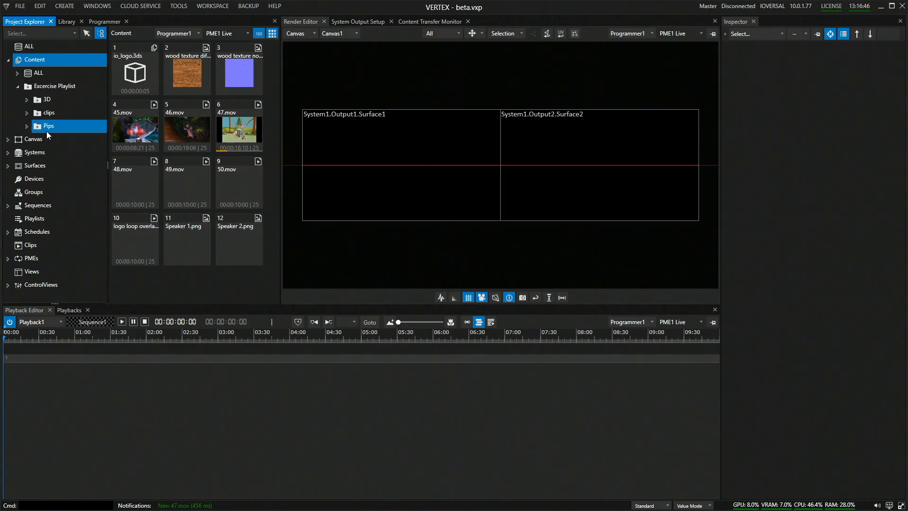
left_click(46, 100)
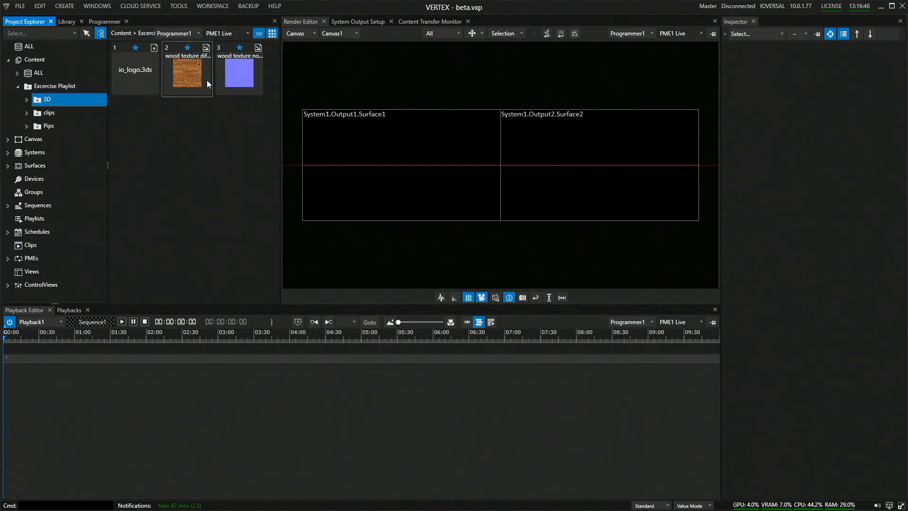
left_click(49, 113)
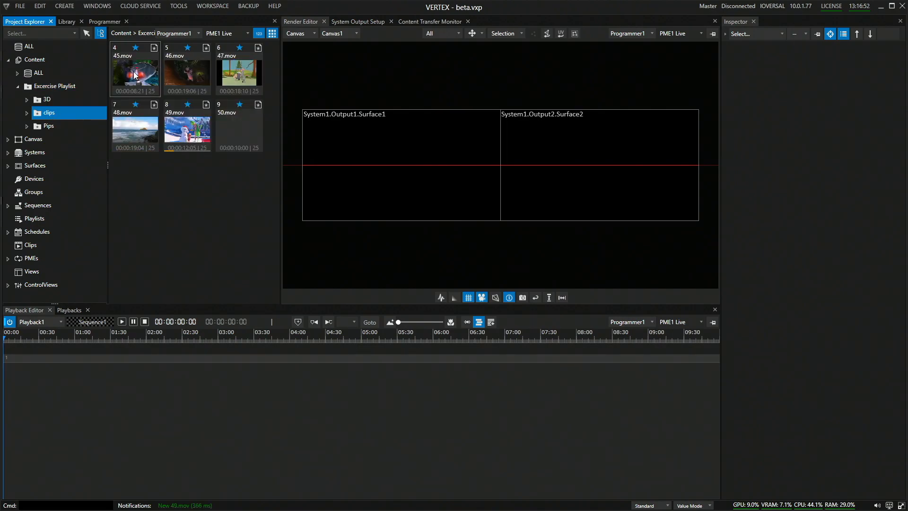
left_click(87, 125, "ctrl")
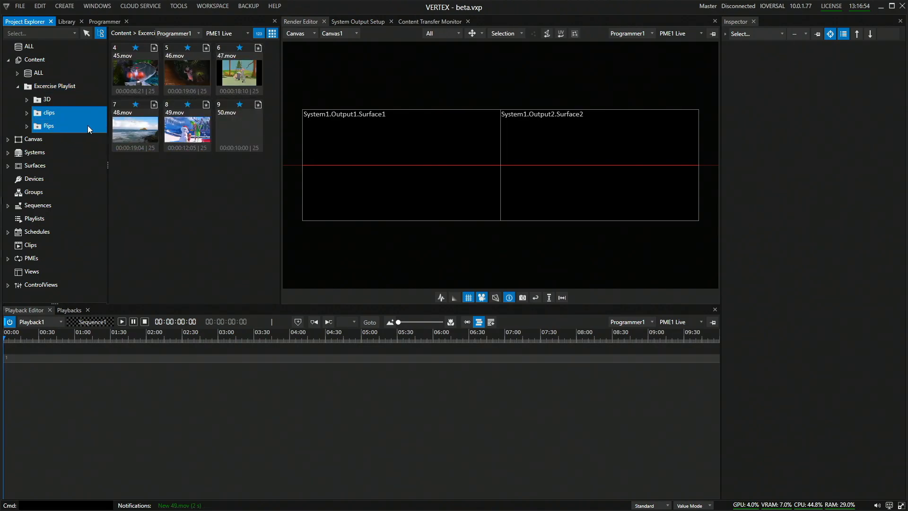
left_click(55, 126)
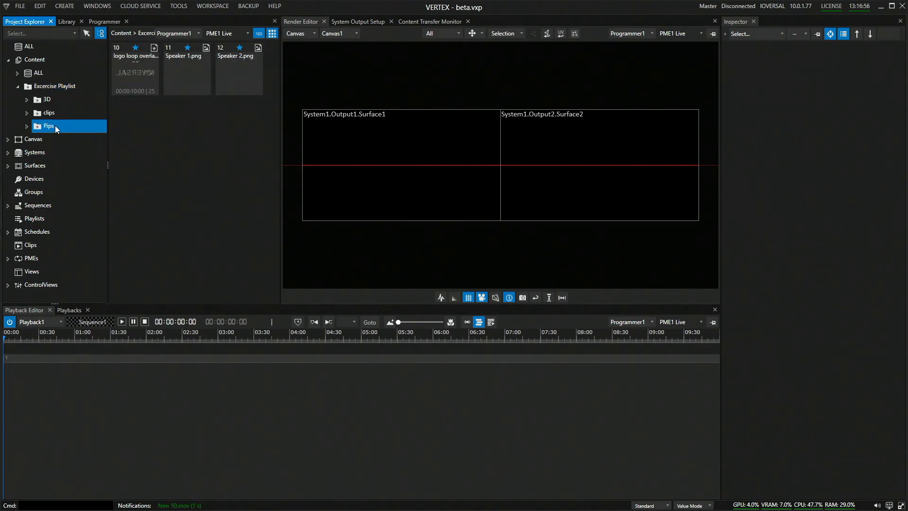
left_click(58, 100)
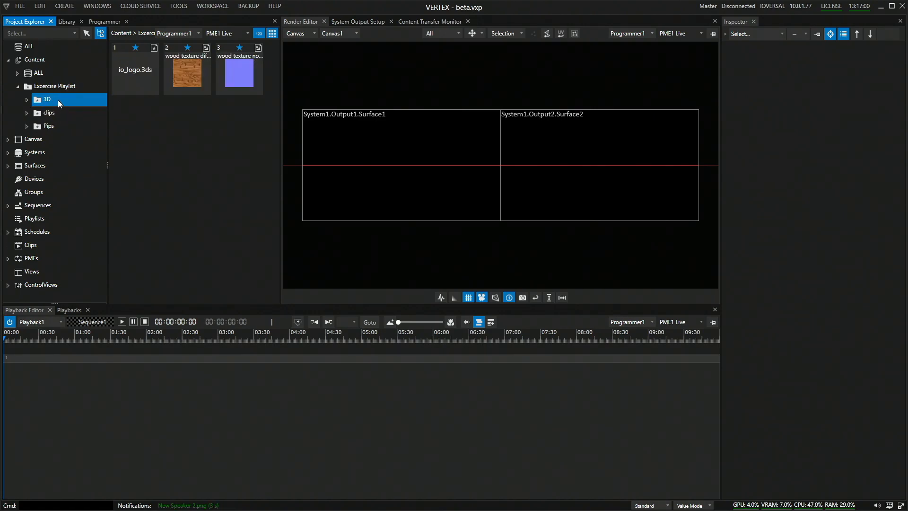
left_click(60, 112)
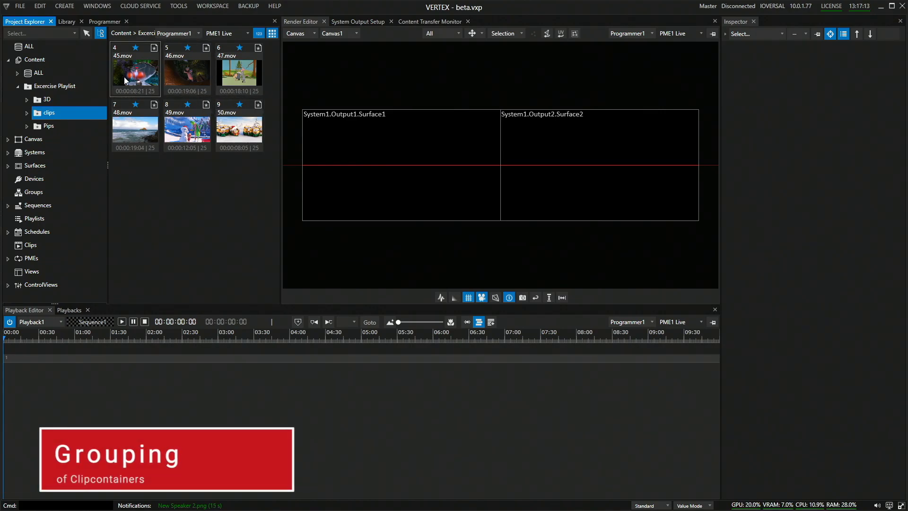
Place 45.mov, 46.mov and 47.mov on track 2 of the timeline at about 02:41, 03:08 and 03:52.
left_click(132, 91)
left_click_drag(176, 273, 194, 350)
left_click_drag(202, 117, 226, 380)
left_click_drag(241, 78, 280, 379)
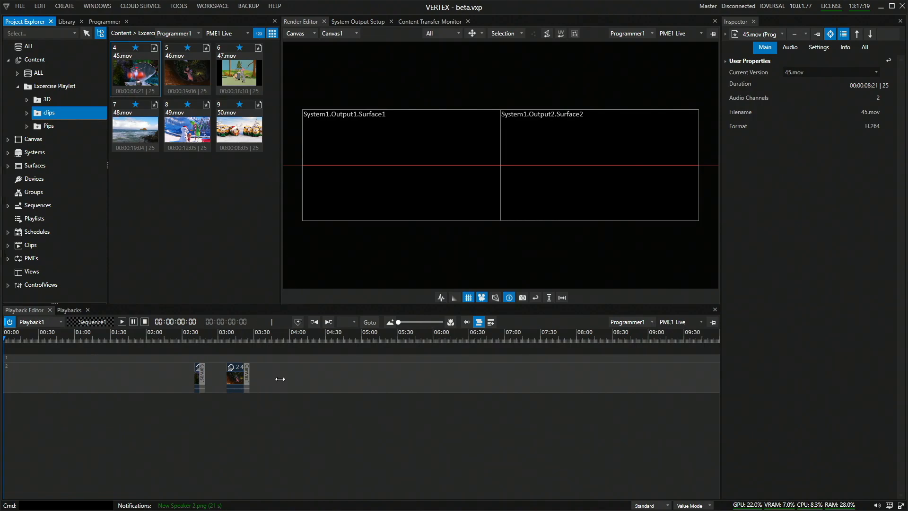
Select all three clip containers on track 2 and link them together.
left_click_drag(390, 424, 166, 352)
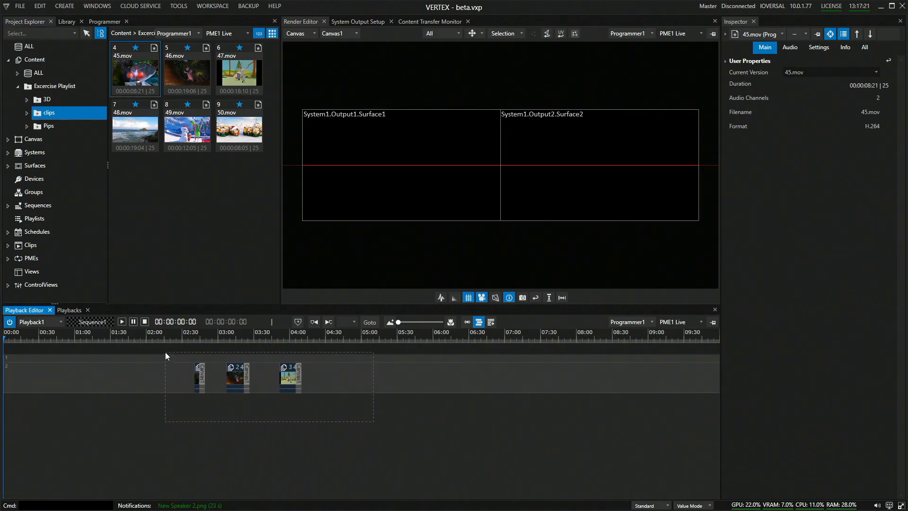
right_click(233, 378)
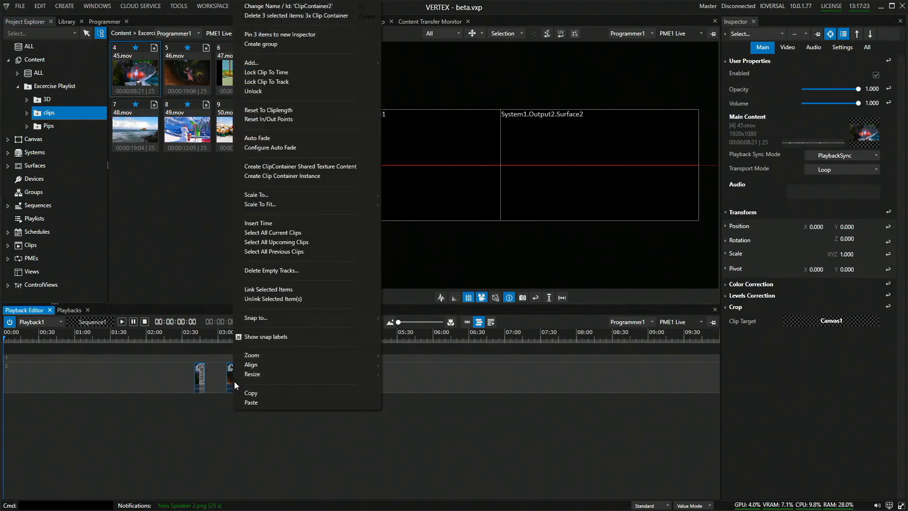
left_click(265, 290)
Set the playhead to 02:16:14 and move the linked clips together about 29 seconds earlier, bringing 45.mov under it.
left_click(166, 336)
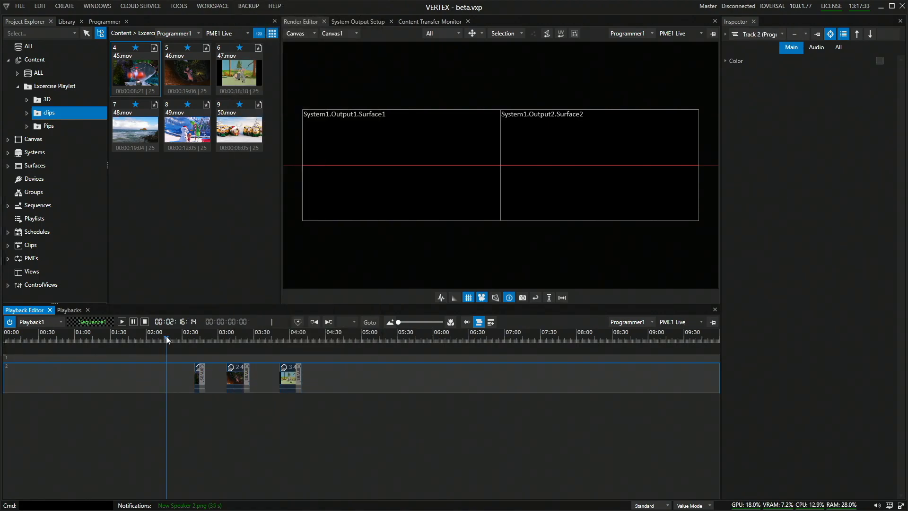
left_click(235, 377)
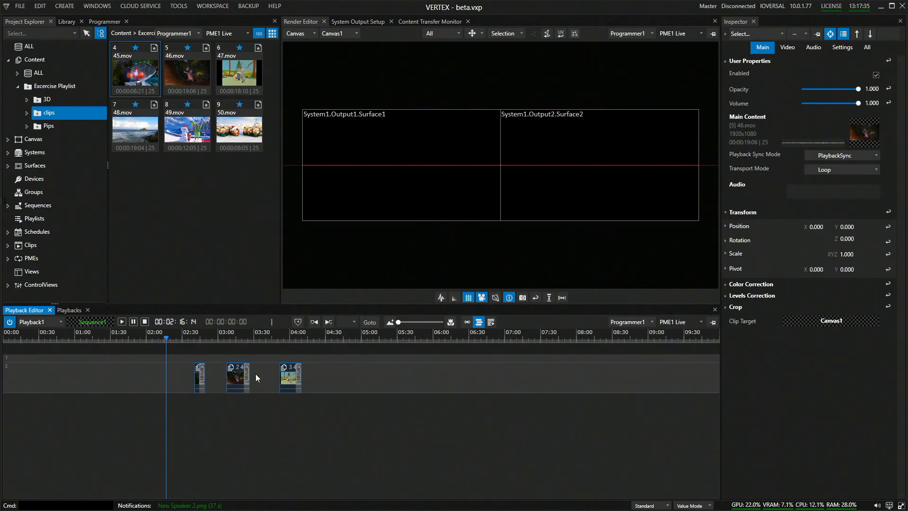
left_click_drag(290, 374, 255, 384)
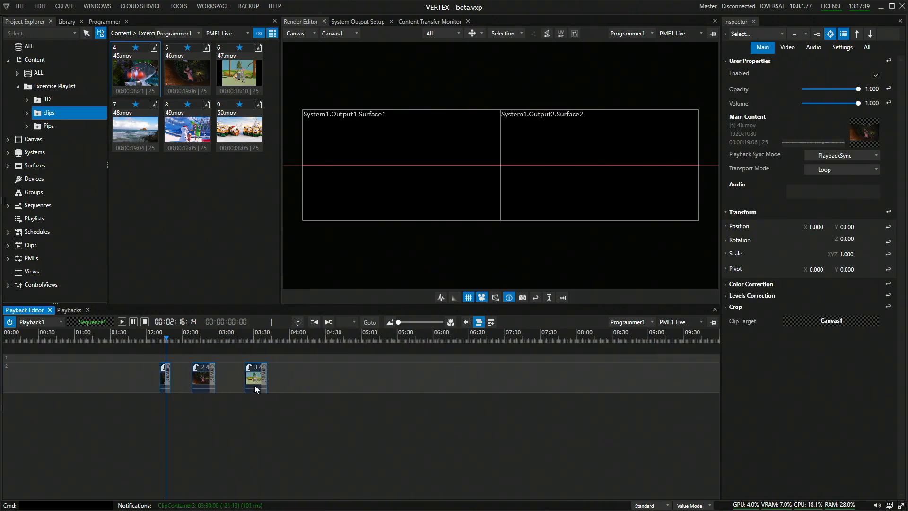
left_click(245, 282)
Place 50.mov on track 2 at about 04:58 and set the playhead over it at 05:01:05.
left_click(249, 142)
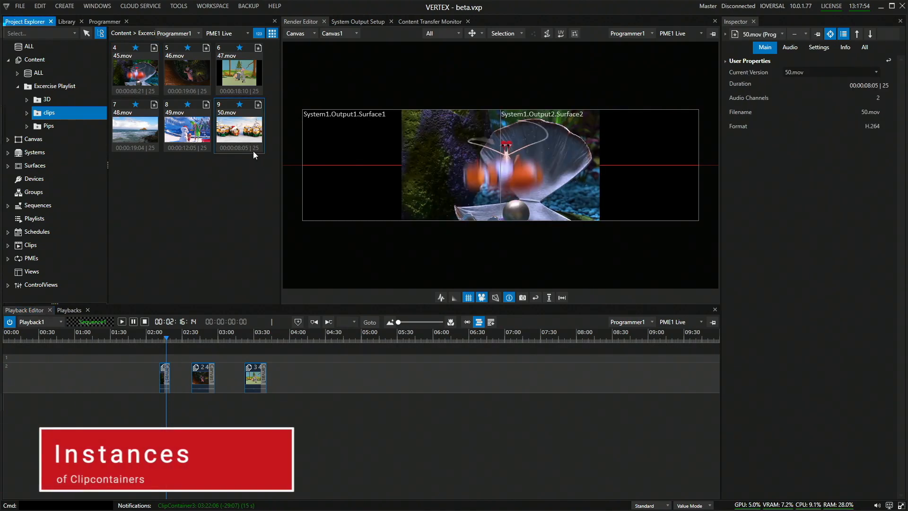
left_click_drag(246, 137, 360, 376)
left_click(362, 338)
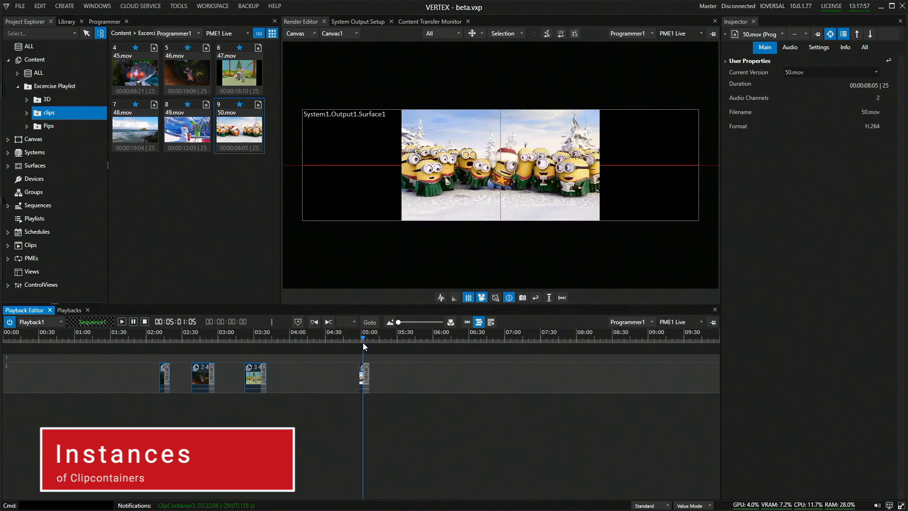
Create a clip container instance of the 50.mov clip and place it on track 2 starting at 05:10:00.
scroll(362, 342, "up", 3)
scroll(367, 359, "up", 3)
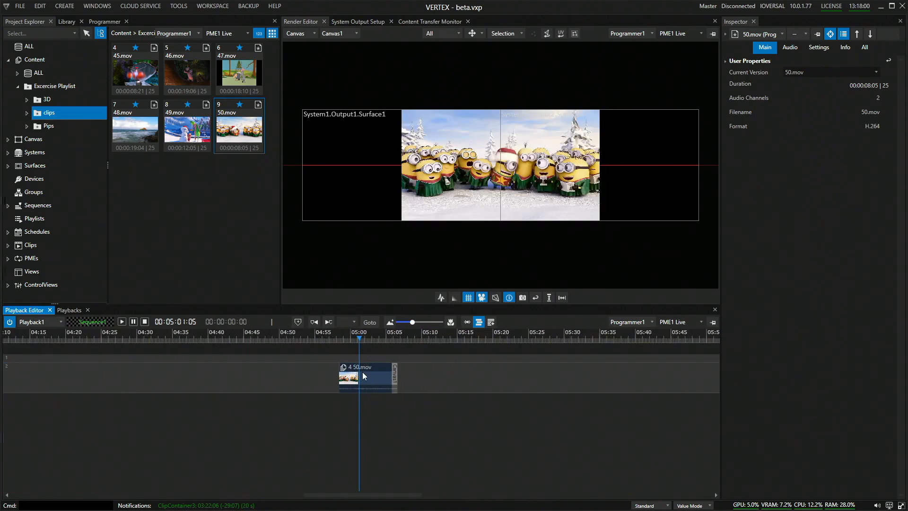
left_click(362, 373)
left_click(371, 376)
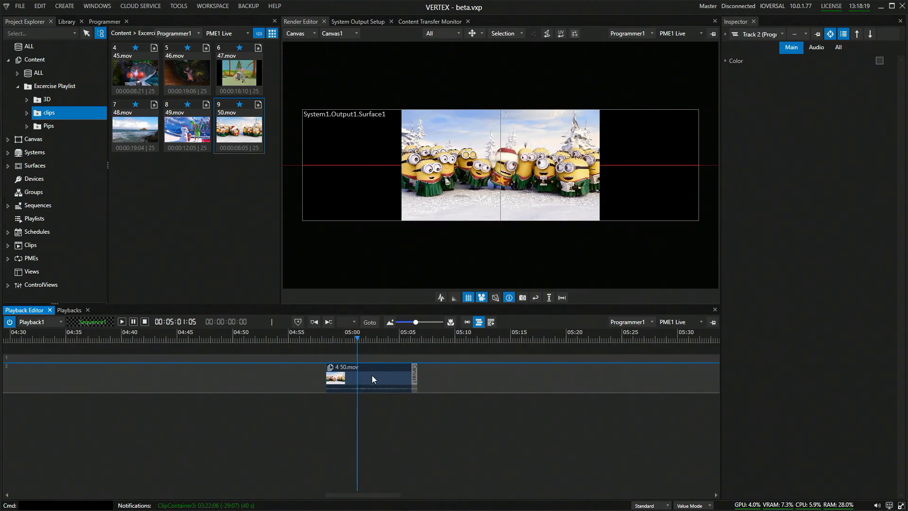
right_click(372, 375)
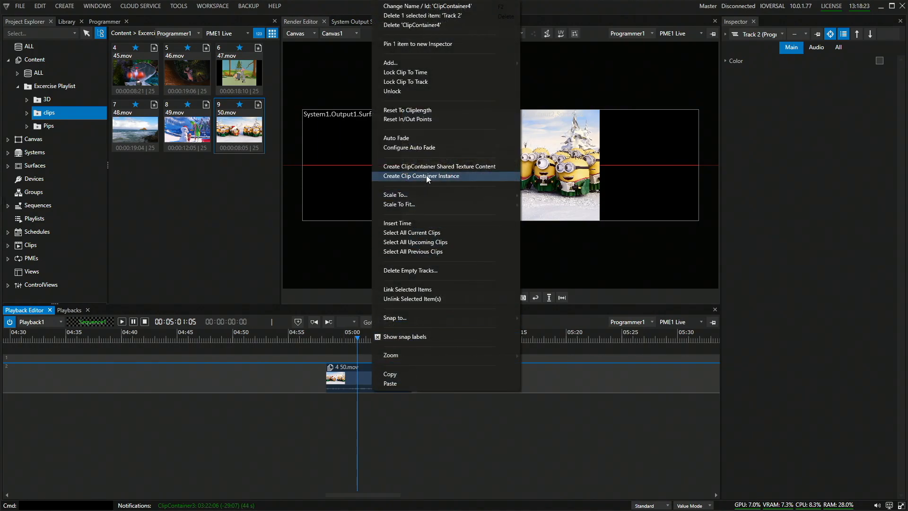
left_click(426, 175)
left_click(374, 397)
left_click_drag(371, 400, 500, 381)
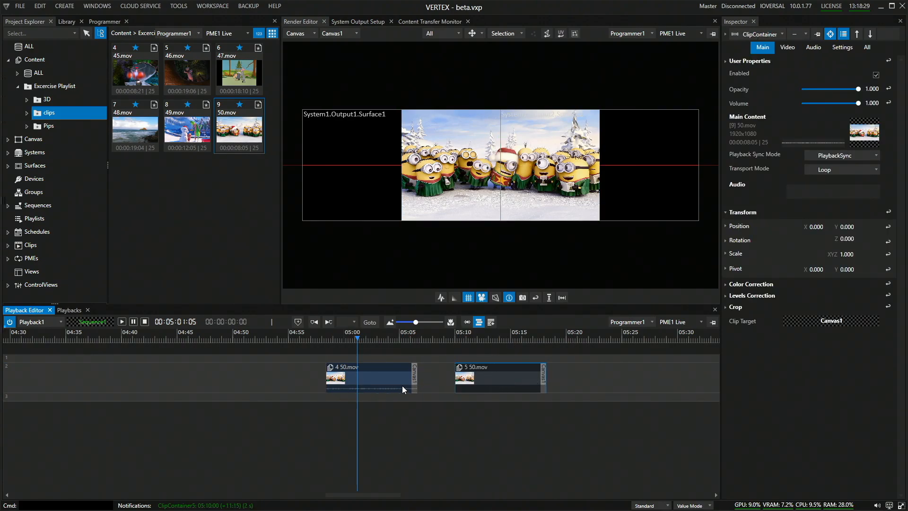
Set the original 50.mov clip's X position to -1000 and move the playhead to its instance at 05:12:19.
left_click(364, 376)
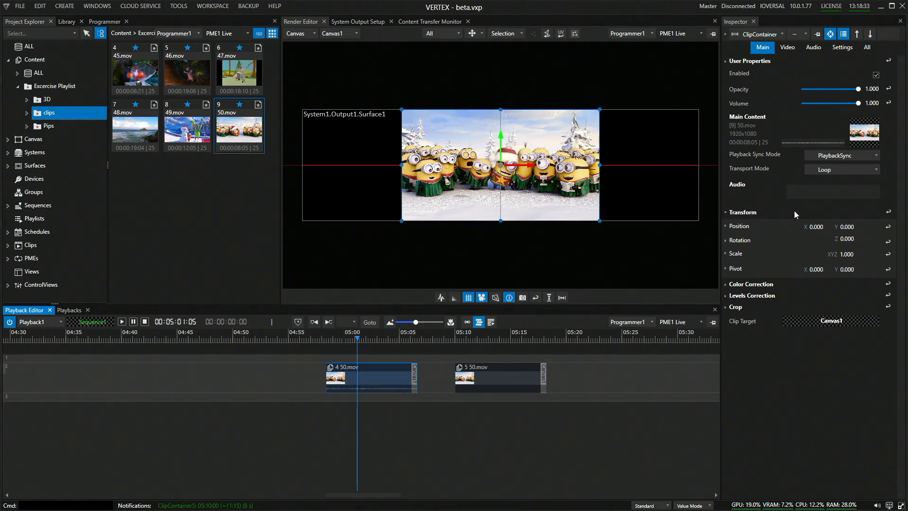
left_click_drag(810, 225, 794, 274)
left_click(486, 337)
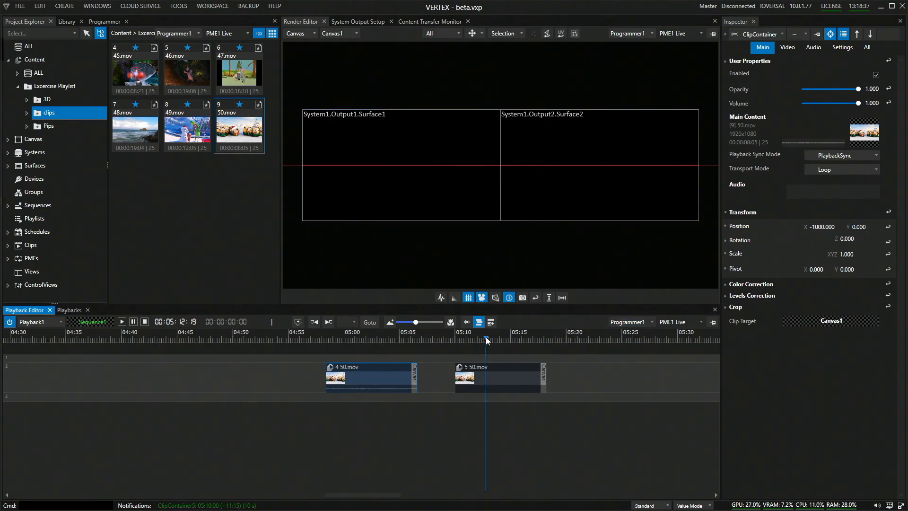
Set the 50.mov instance's X position to -2300 and move the playhead back over the original clip at 05:04:01.
left_click(492, 387)
left_click_drag(822, 228, 816, 289)
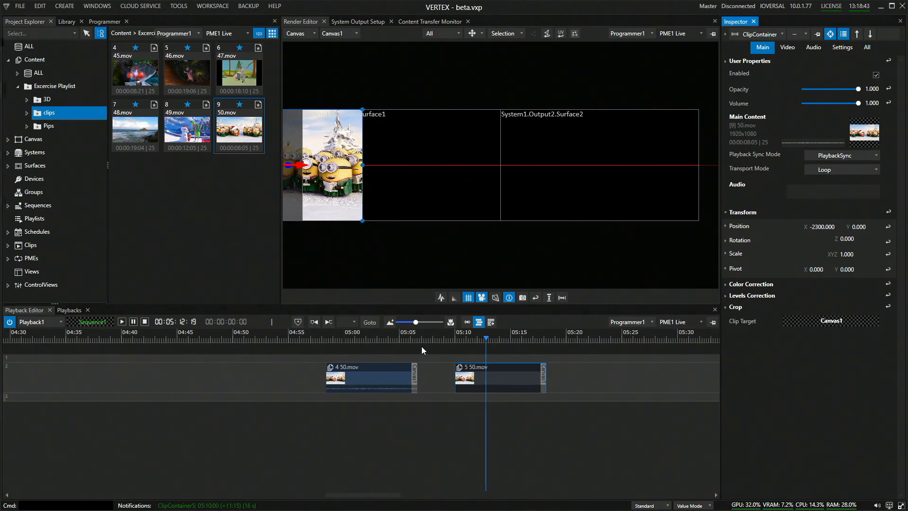
left_click(388, 340)
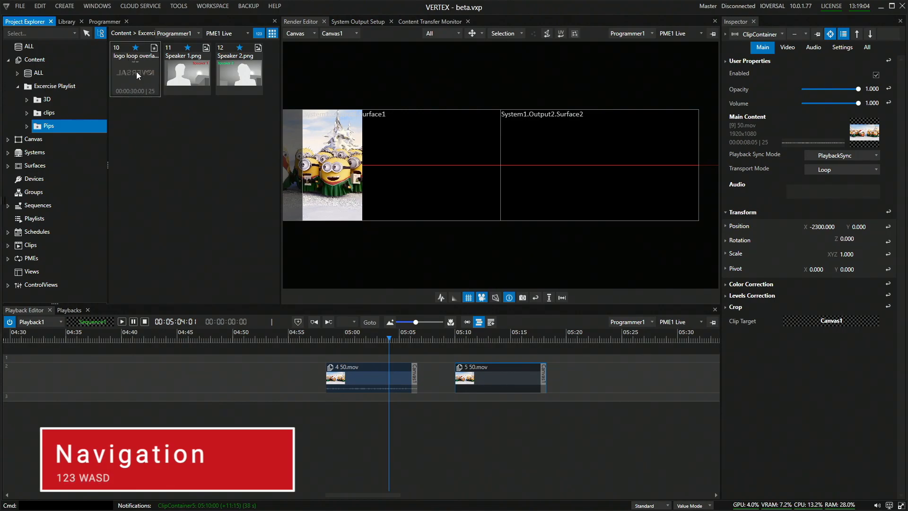
Place the logo loop overlay clip on track 2 at about 05:25 and set the playhead over it at 05:26:03.
left_click_drag(136, 72, 617, 361)
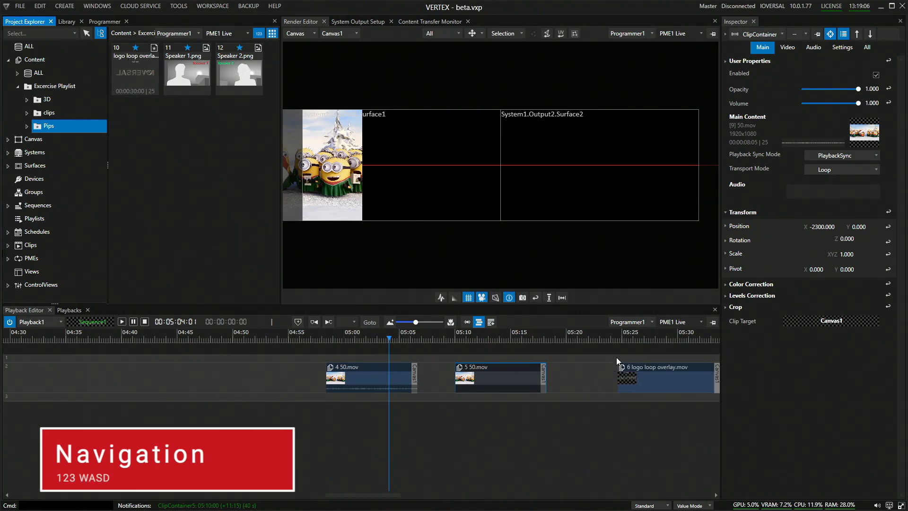
left_click(635, 337)
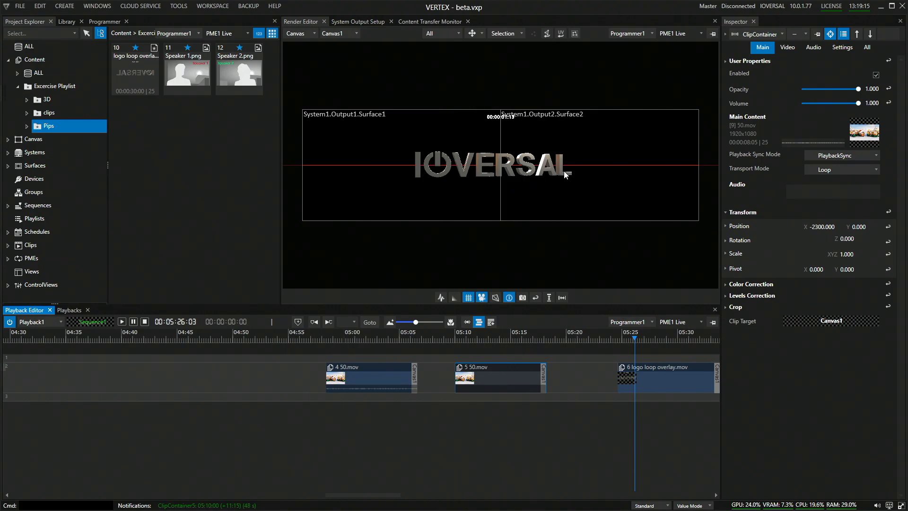
Examine the logo overlay from different camera angles and positions in the 3D render view, and reset the camera.
left_click_drag(515, 183, 600, 230)
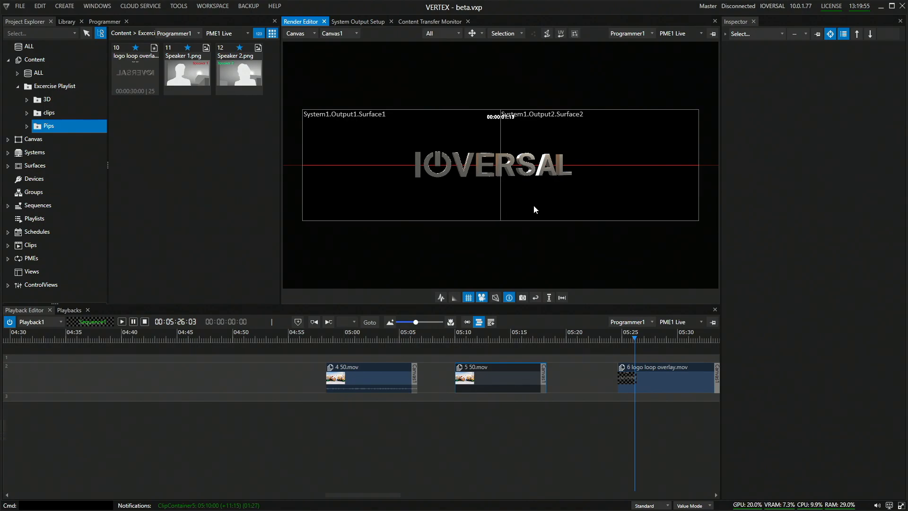
left_click(562, 198)
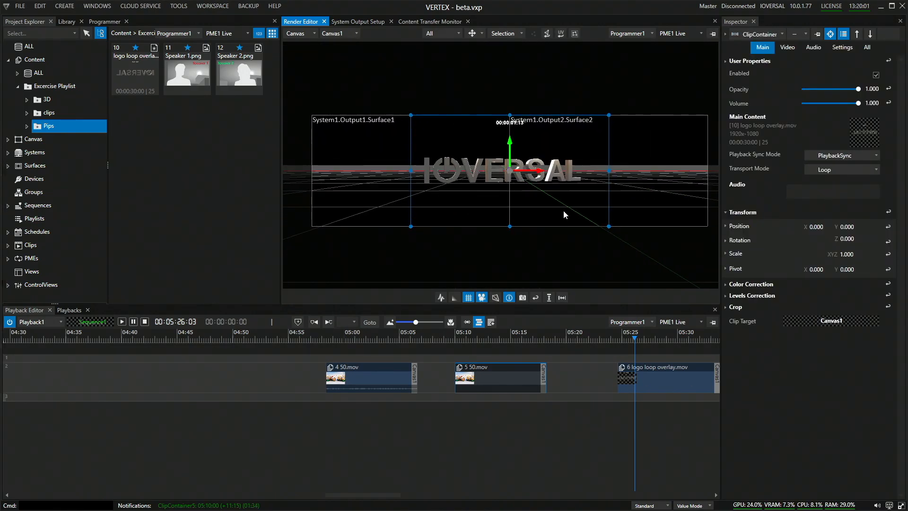
left_click_drag(565, 222, 543, 225)
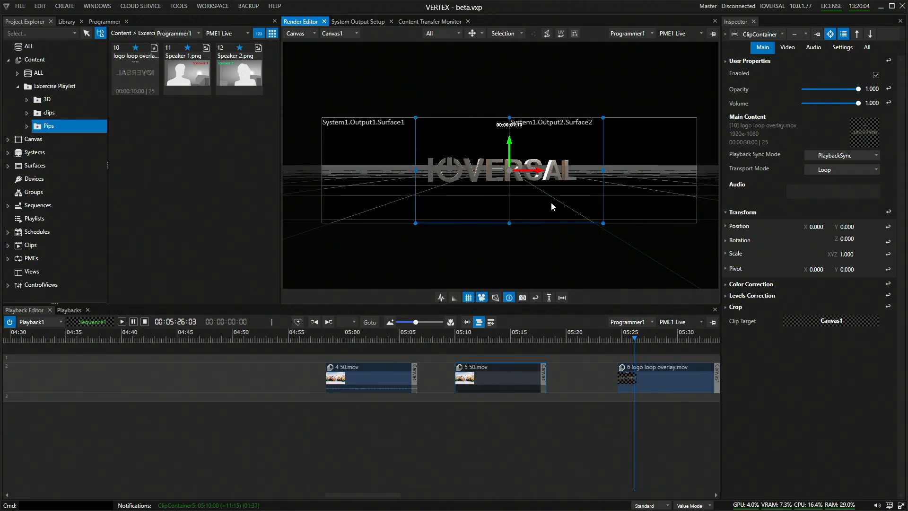
left_click_drag(595, 181, 484, 242)
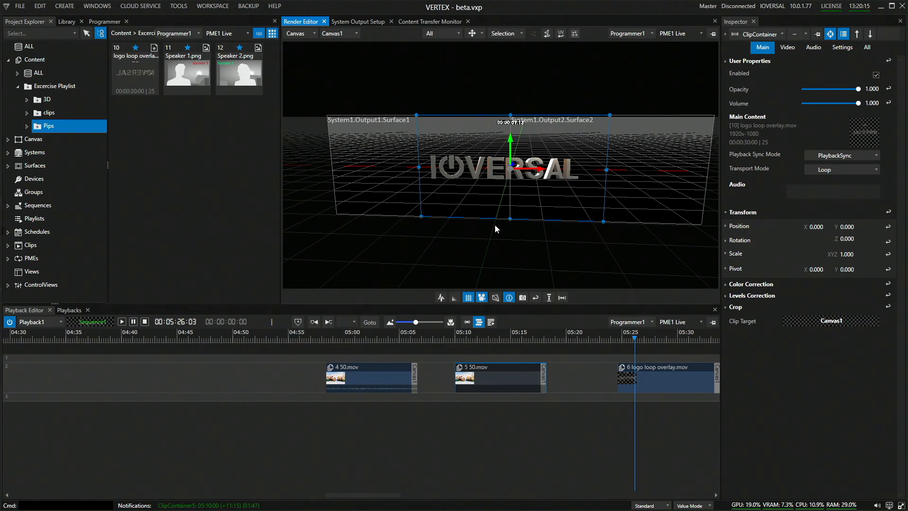
key("a")
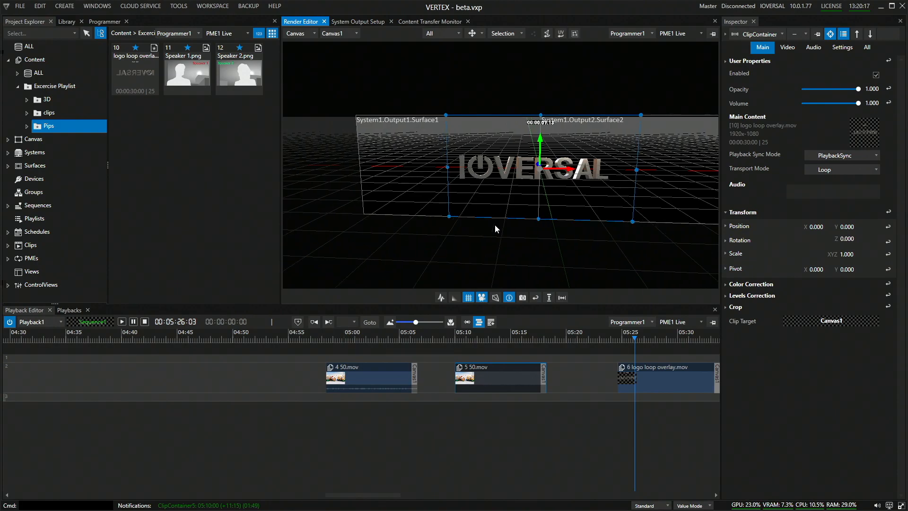
key("a")
key("s")
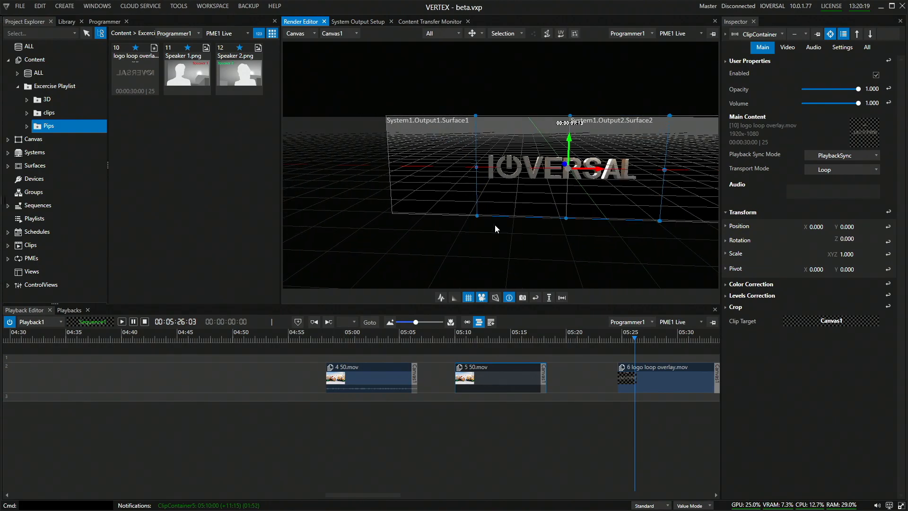
key("s")
key("d")
key("d")
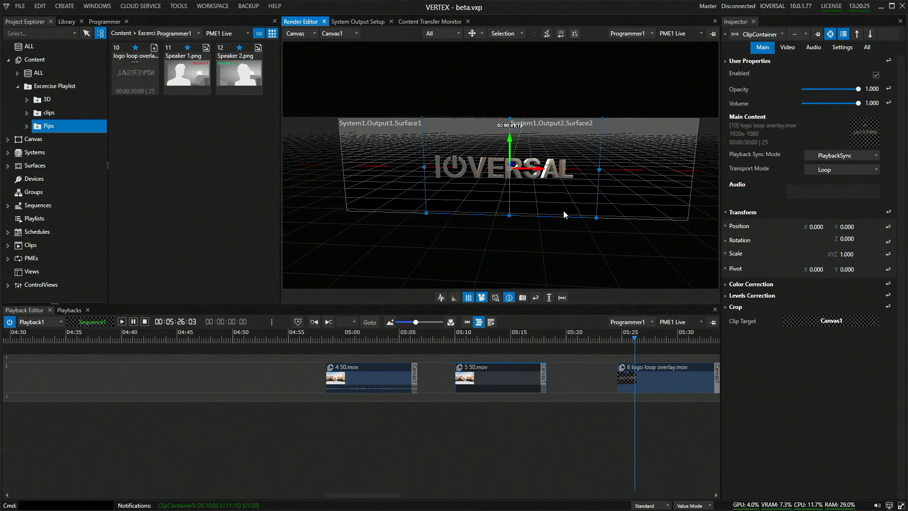
left_click(536, 298)
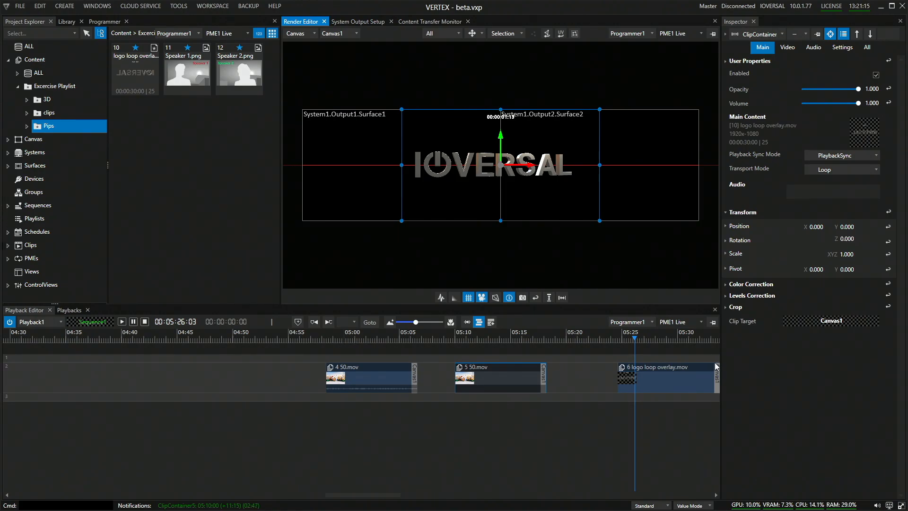
Move the logo loop overlay clip on track 2 to start at 05:23:03 and open its clip settings.
left_click_drag(698, 375, 682, 376)
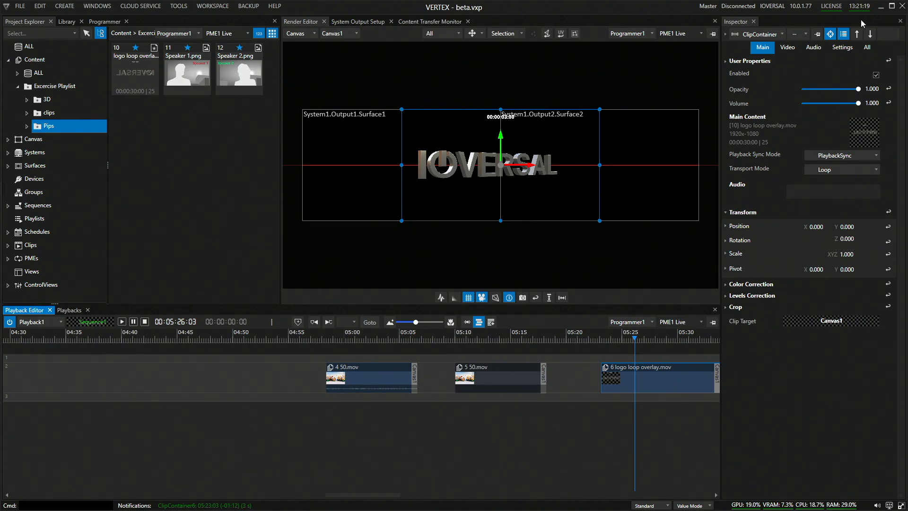
left_click(836, 49)
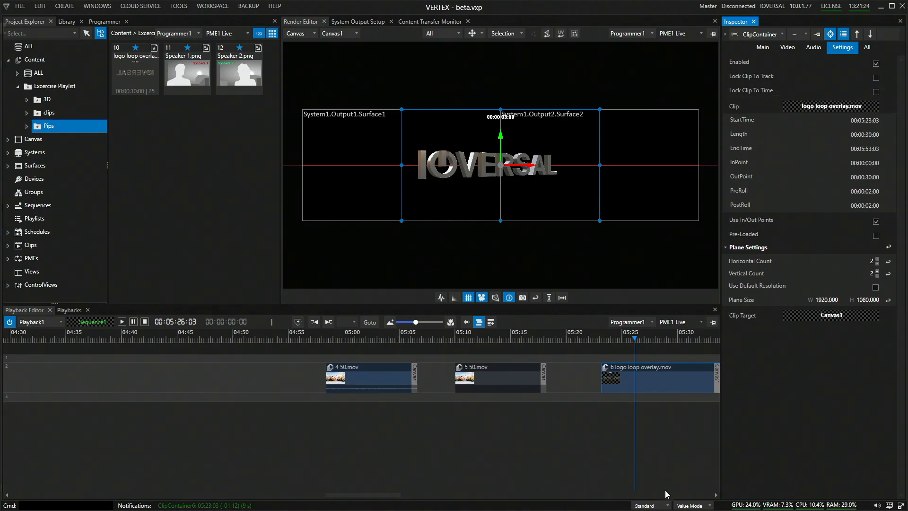
Switch the property display to Advanced to examine the logo clip's extra script and plane settings, and return it to Standard.
left_click(656, 506)
left_click(652, 494)
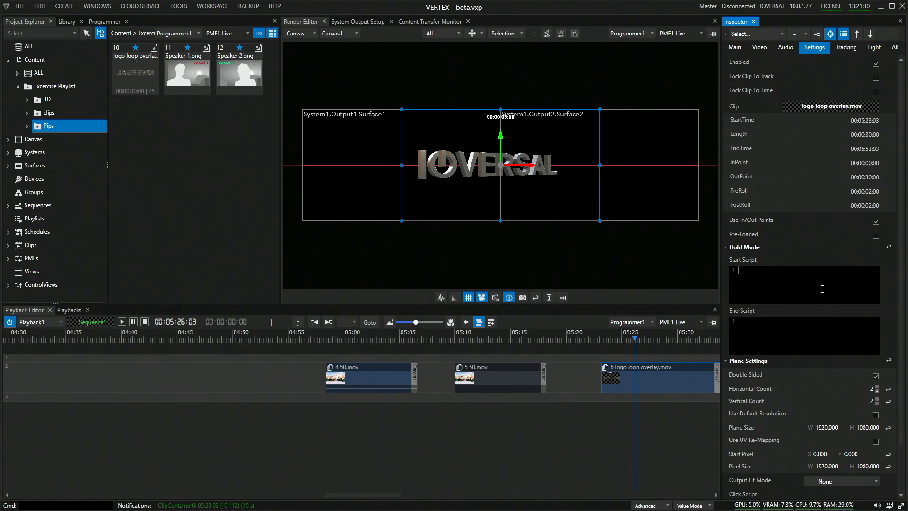
left_click(771, 285)
left_click(648, 505)
left_click(644, 485)
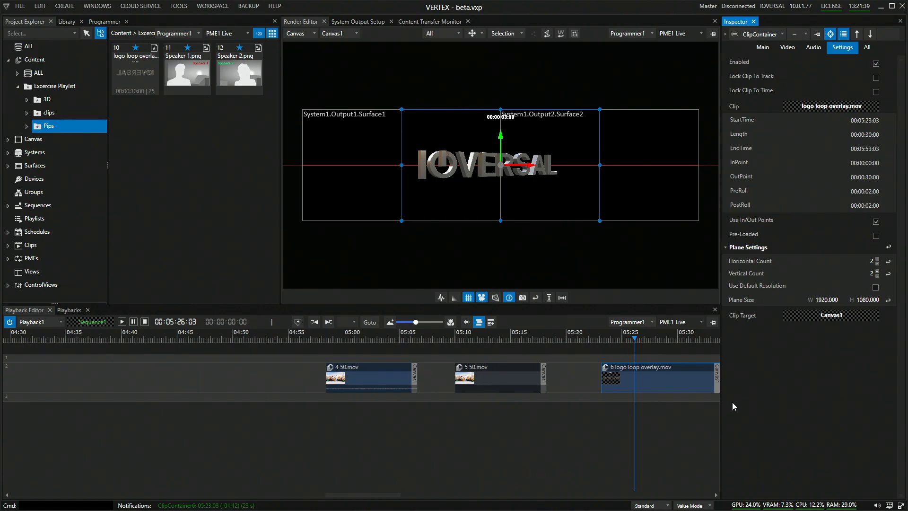
Select System1 among the project's systems and search its properties for "screen".
left_click(35, 151)
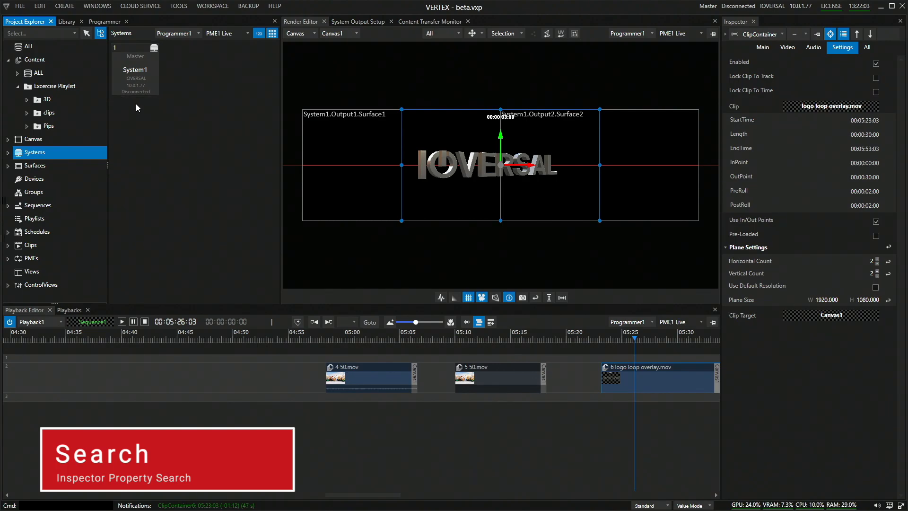
left_click(134, 84)
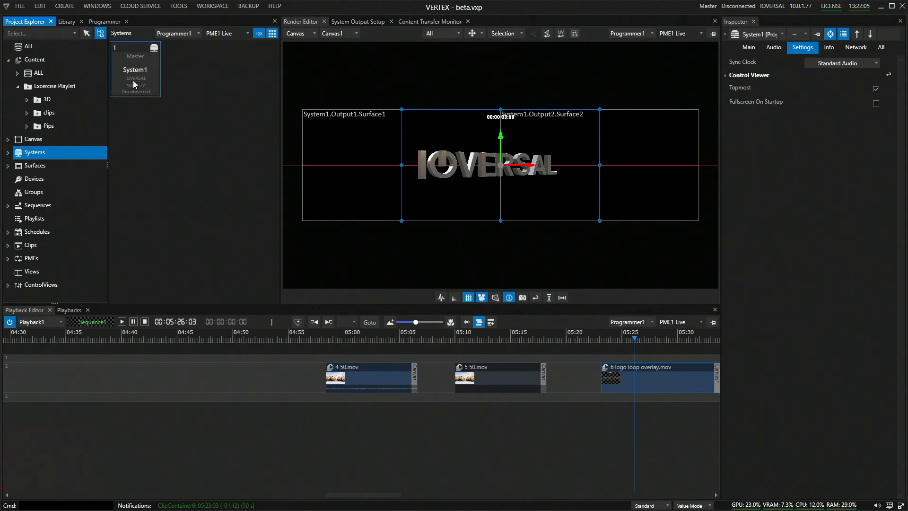
left_click(883, 35)
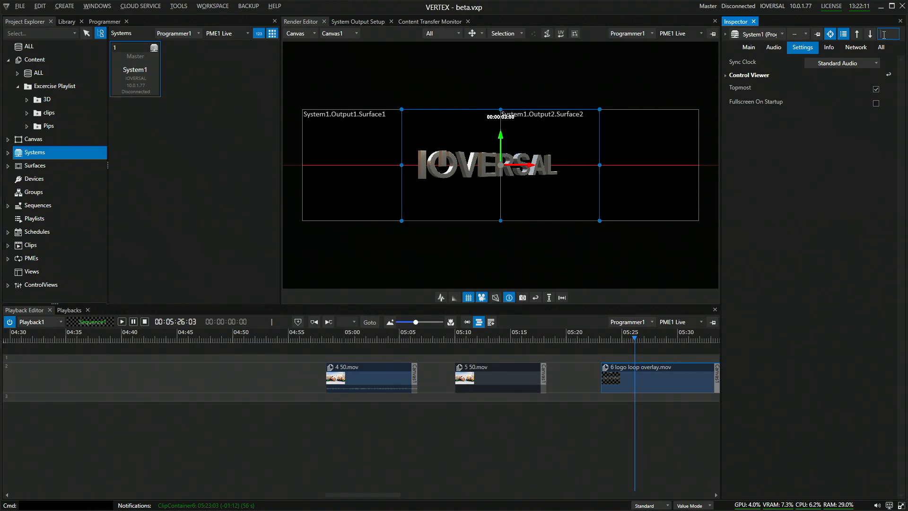
type("screen")
key("Return")
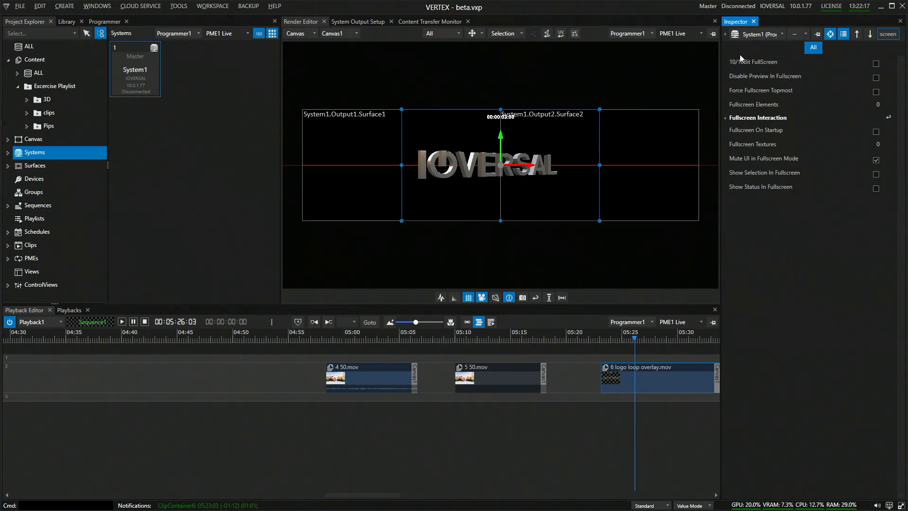